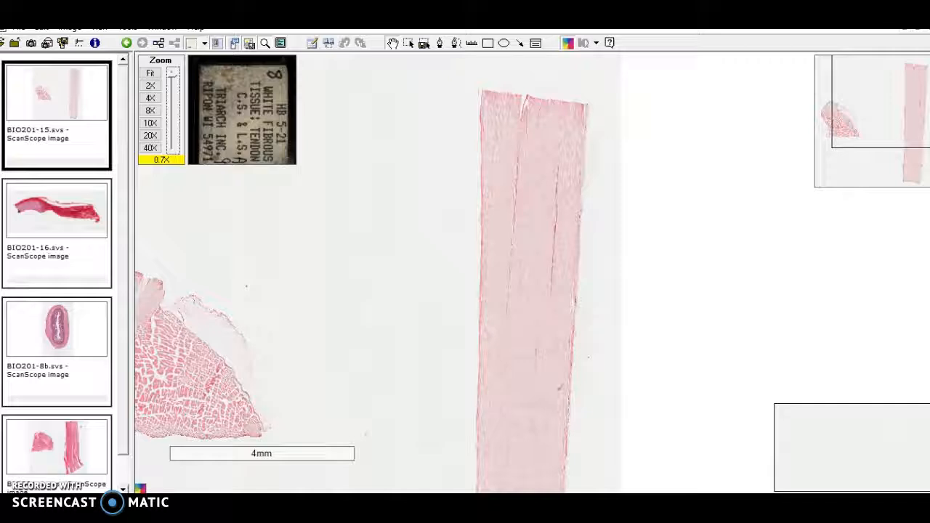
# Step: Magnify the tendon slide to about 27x, then ease back to roughly 16x
pyautogui.click(237, 444)
pyautogui.moveTo(173, 75); pyautogui.dragTo(172, 133)
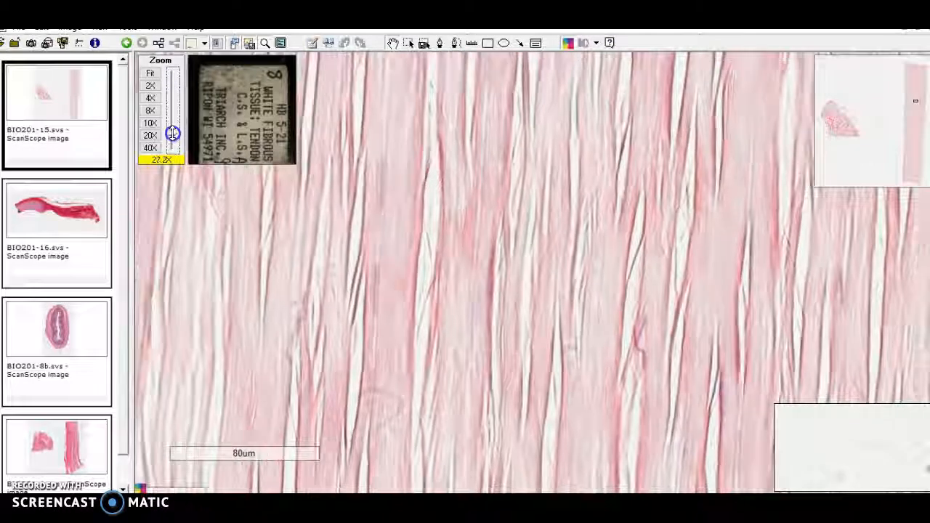
pyautogui.moveTo(173, 133); pyautogui.dragTo(171, 117)
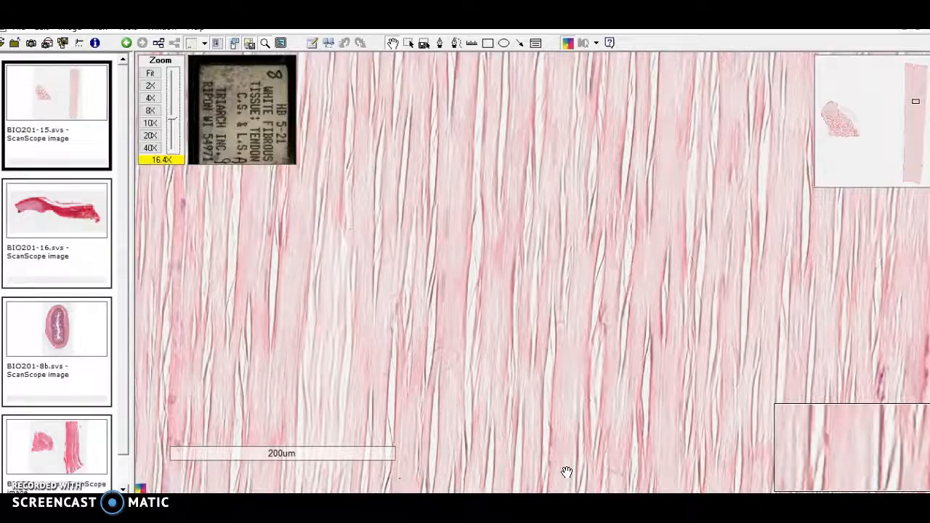
# Step: Settle the tendon view at 10x, showing its parallel collagen fibres
pyautogui.click(557, 420)
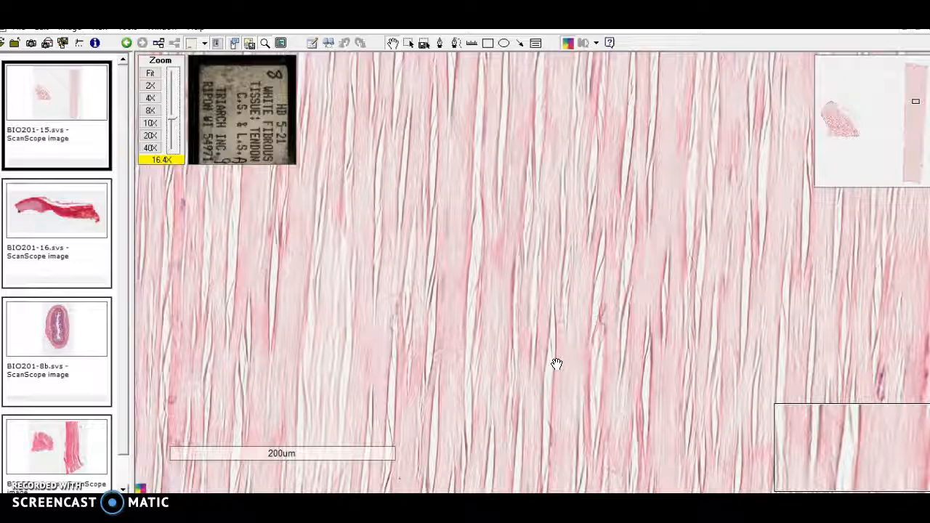
pyautogui.scroll(2, 556, 364)
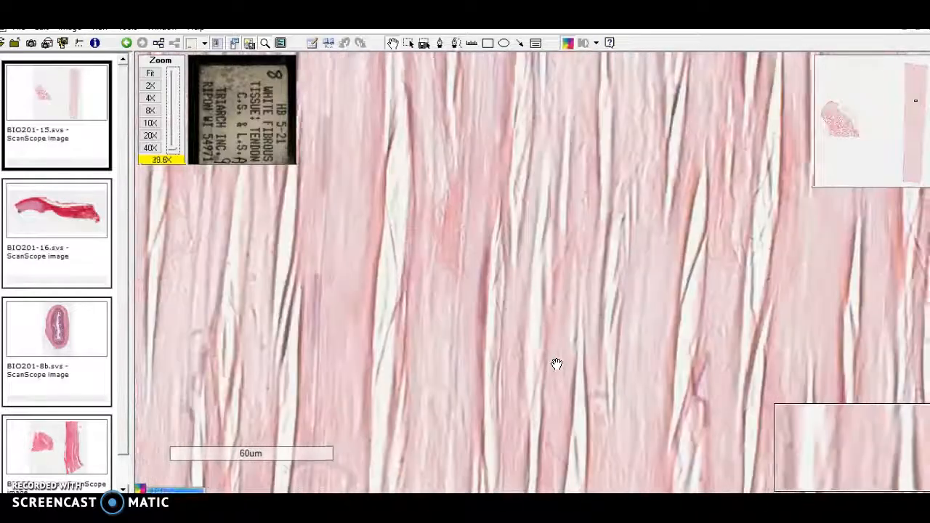
pyautogui.scroll(-3, 557, 364)
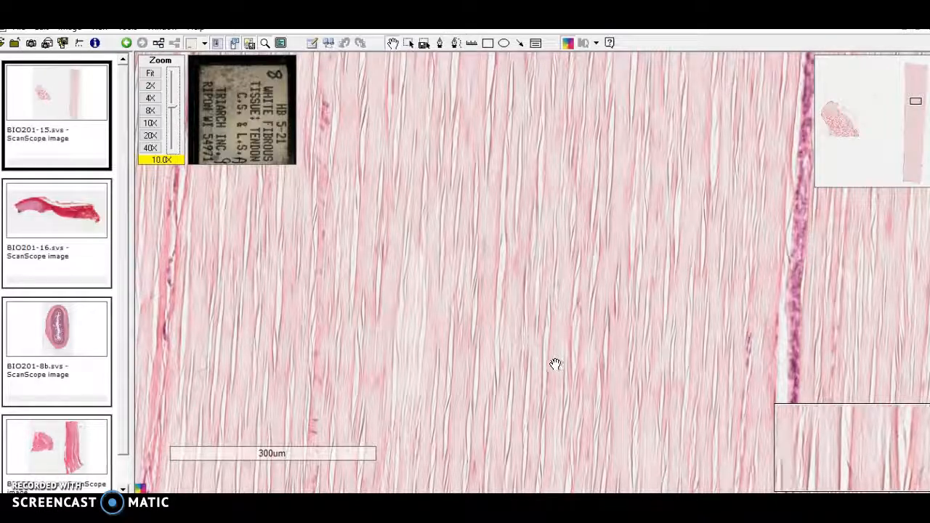
pyautogui.moveTo(555, 360); pyautogui.dragTo(568, 306)
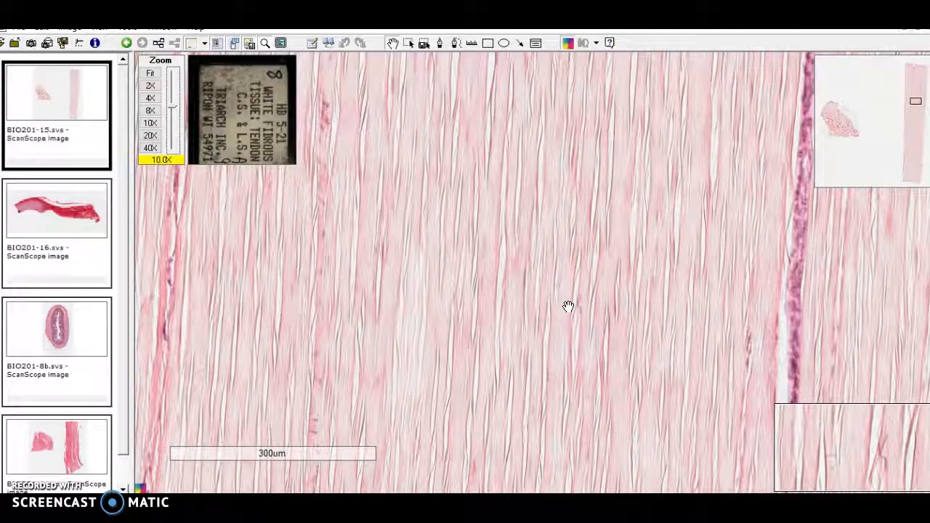
pyautogui.moveTo(568, 306); pyautogui.dragTo(541, 334)
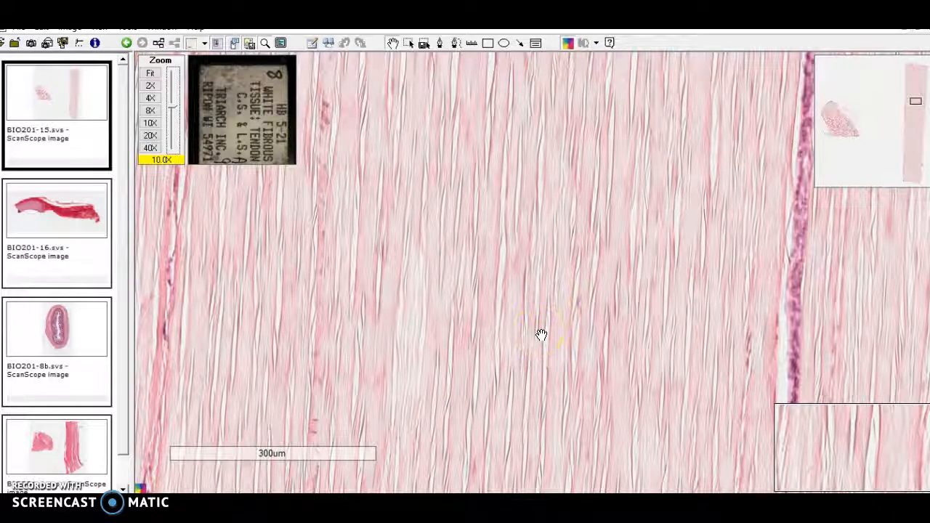
# Step: Magnify the tendon to 40x and shift the view to individual collagen bundles
pyautogui.click(415, 245)
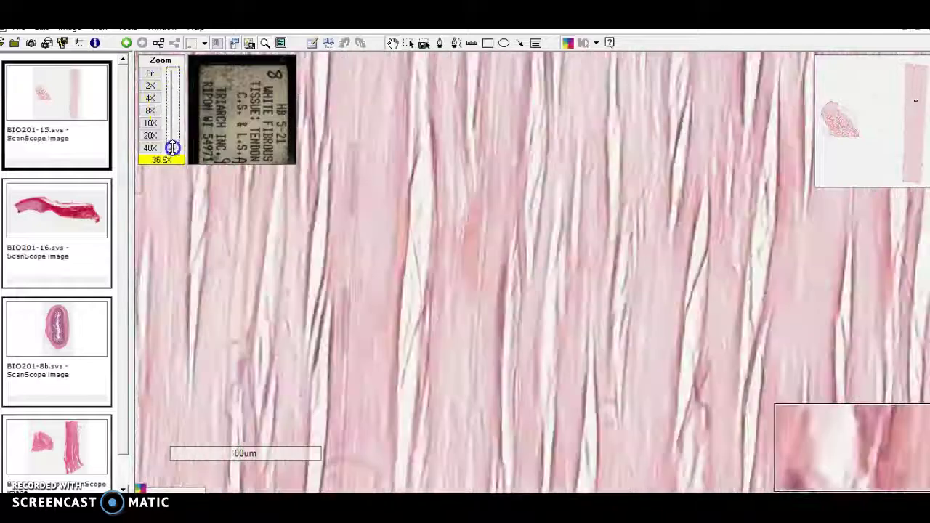
pyautogui.moveTo(177, 108); pyautogui.dragTo(172, 148)
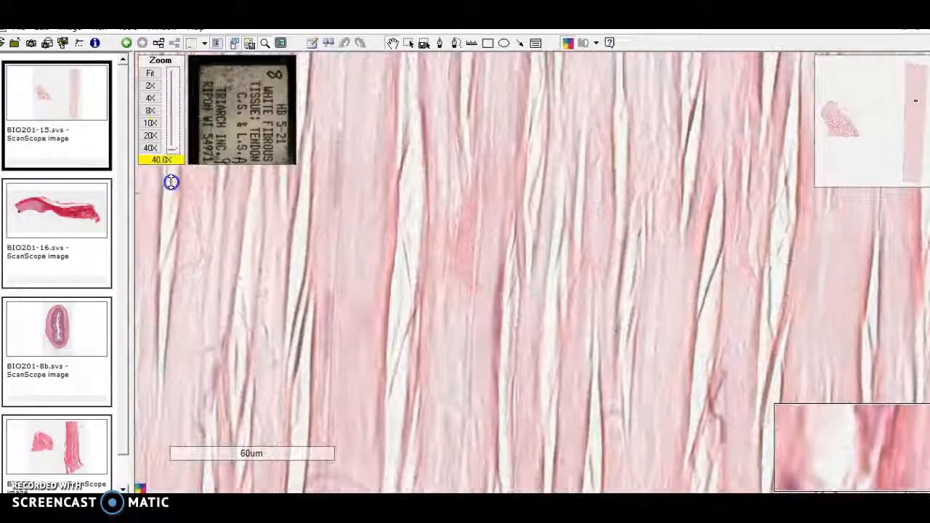
pyautogui.moveTo(455, 293); pyautogui.dragTo(758, 326)
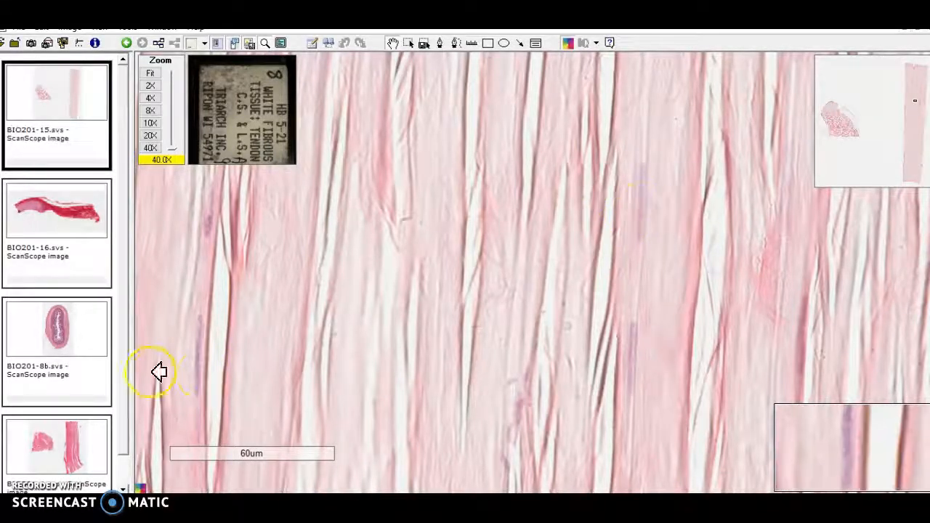
# Step: Switch to slide BIO201-8b and explore its smooth muscle layer at 40x
pyautogui.click(67, 335)
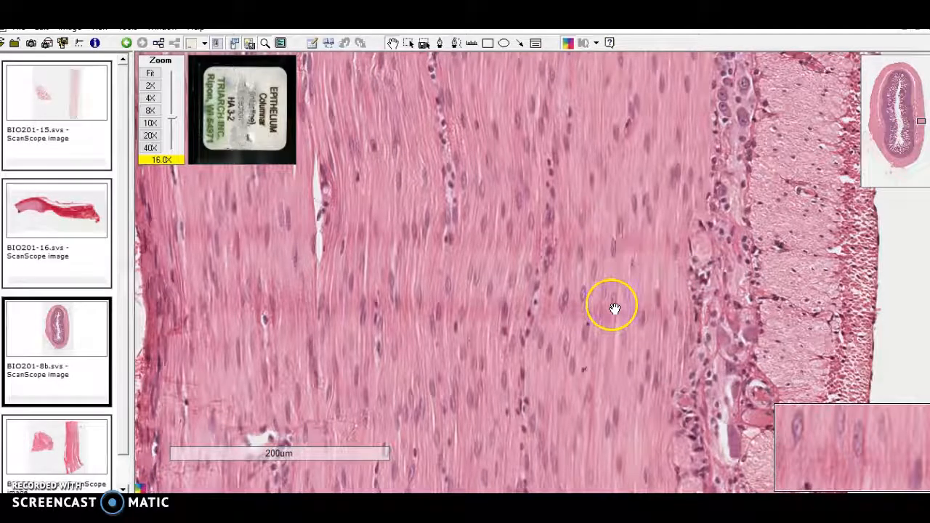
pyautogui.click(547, 312)
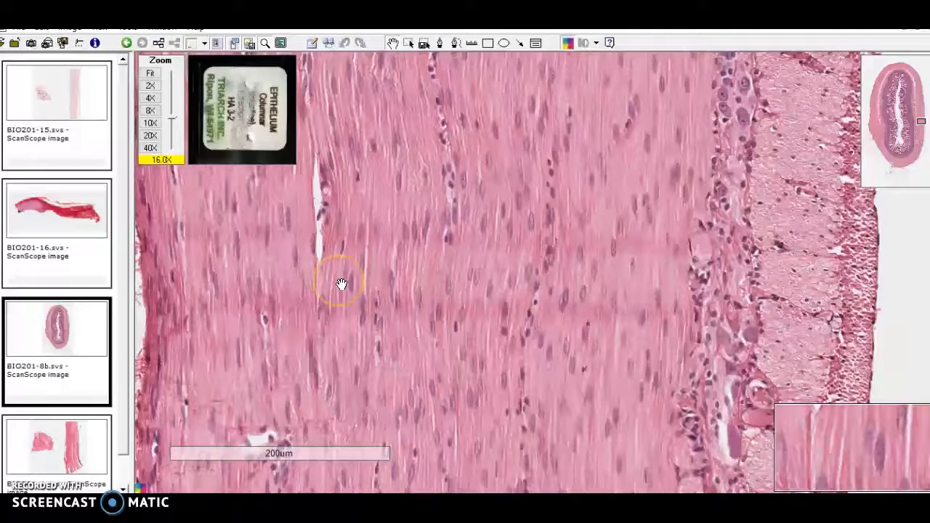
pyautogui.moveTo(175, 118); pyautogui.dragTo(174, 157)
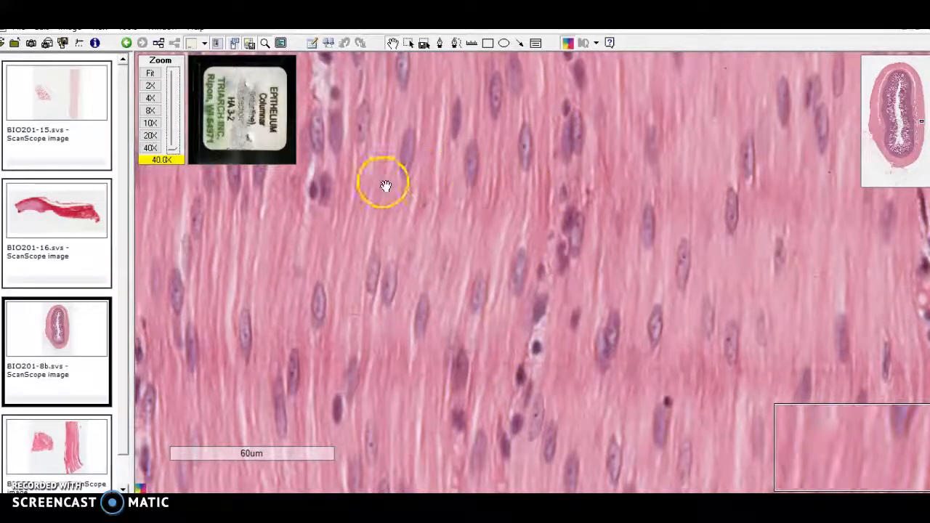
pyautogui.moveTo(384, 182); pyautogui.dragTo(415, 243)
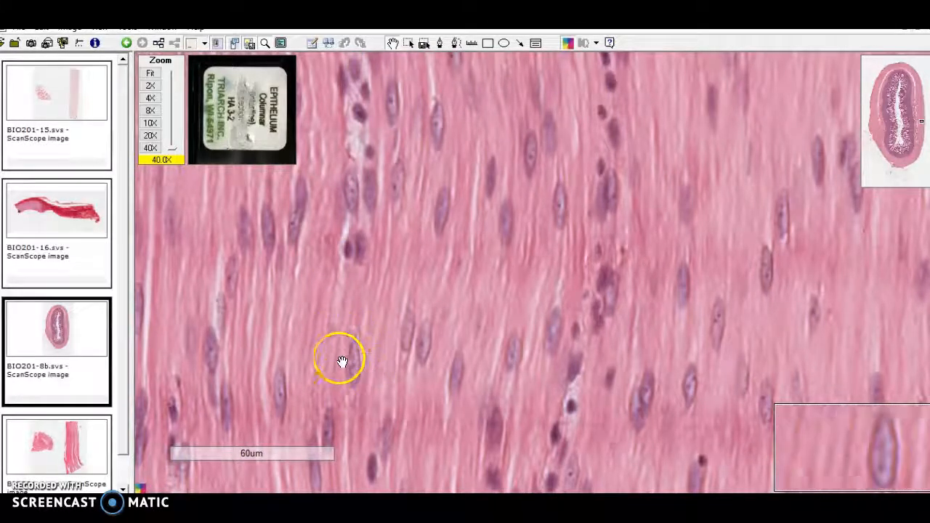
pyautogui.moveTo(482, 356); pyautogui.dragTo(450, 356)
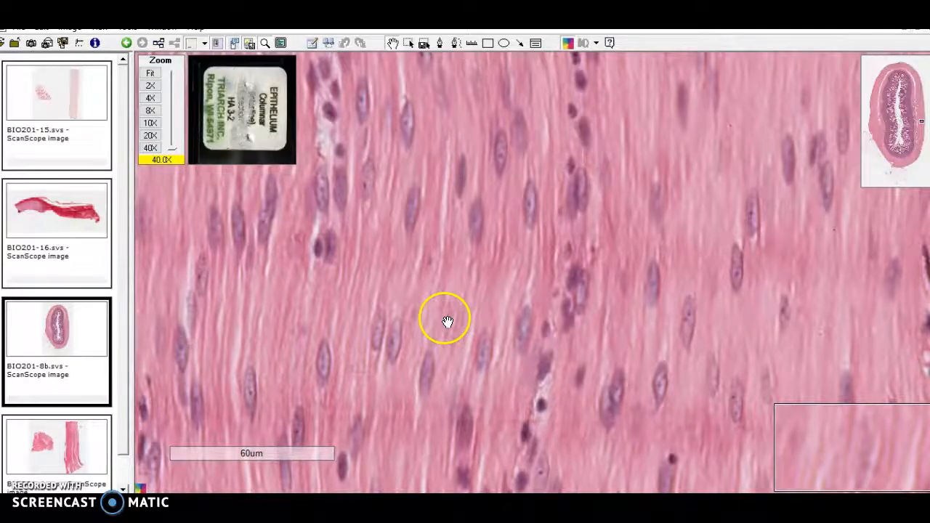
# Step: Switch to the skeletal muscle slide and survey it at about 16x
pyautogui.click(72, 440)
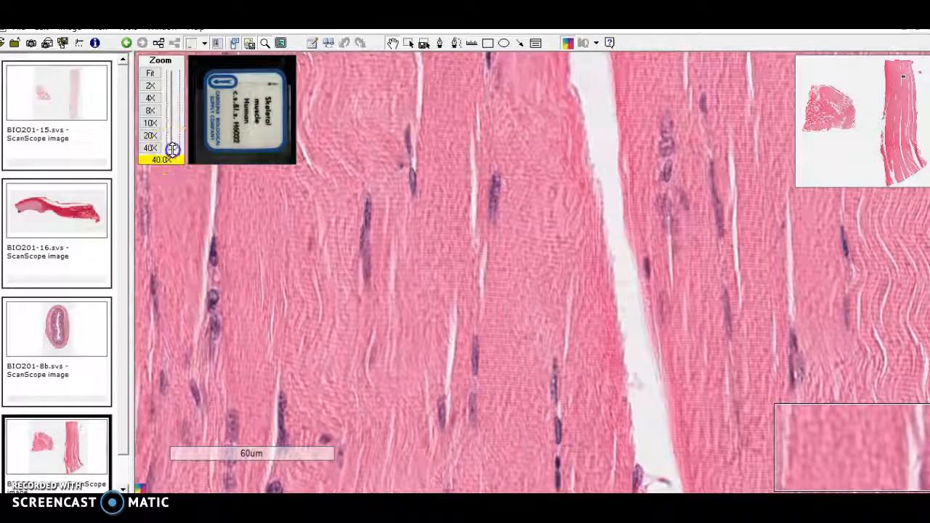
pyautogui.moveTo(172, 148); pyautogui.dragTo(173, 127)
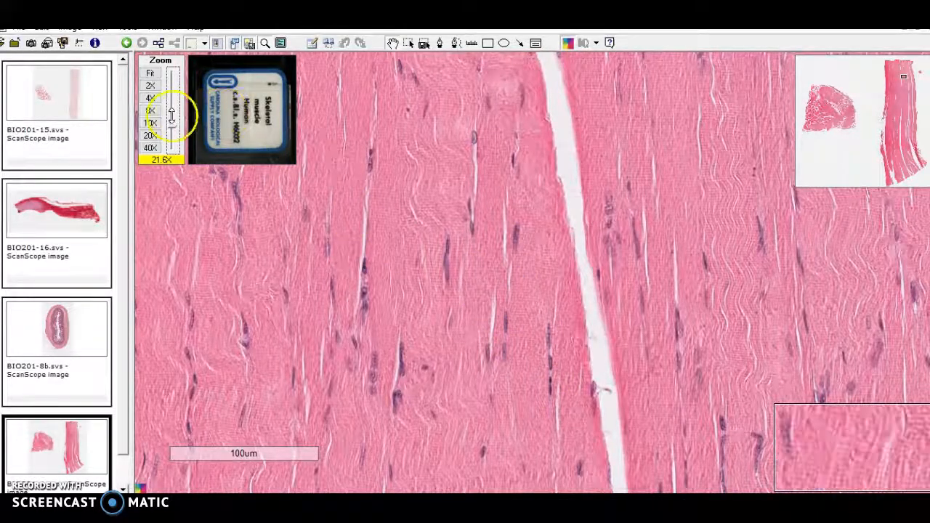
pyautogui.moveTo(171, 122); pyautogui.dragTo(175, 158)
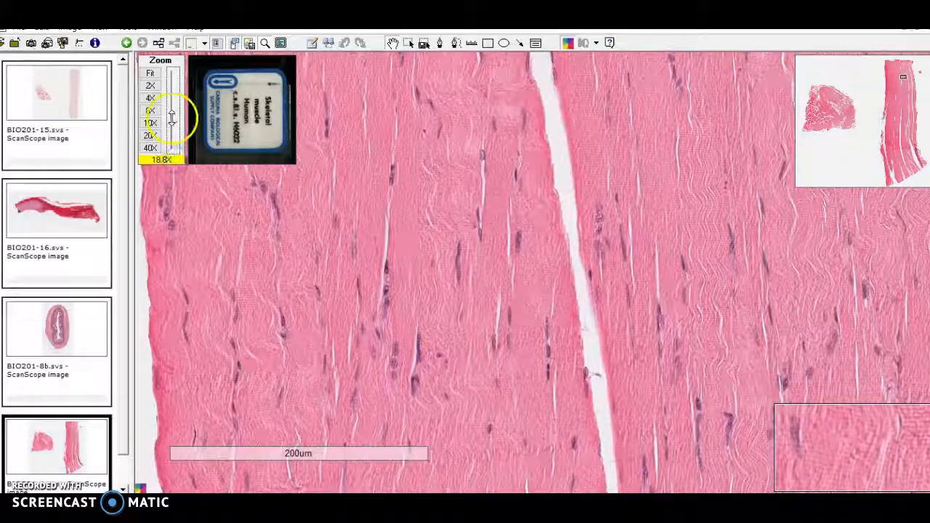
pyautogui.moveTo(171, 117); pyautogui.dragTo(175, 155)
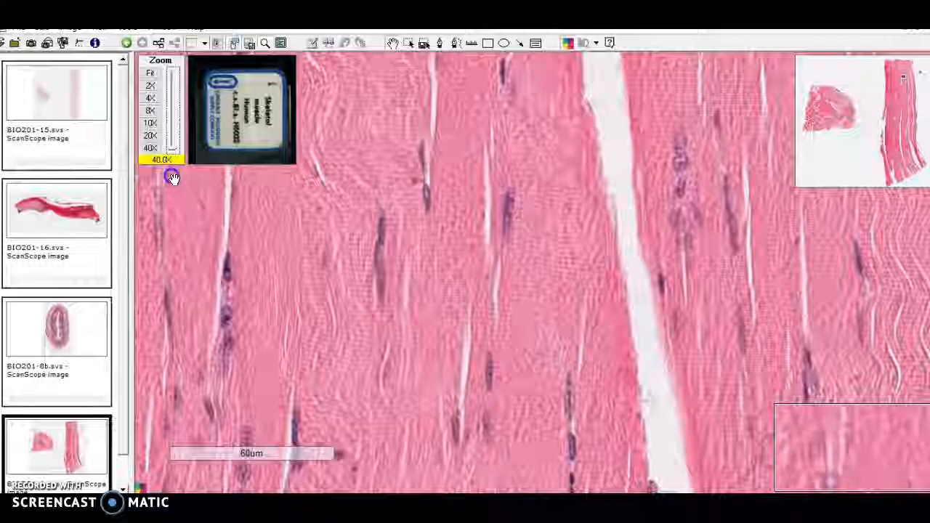
pyautogui.moveTo(239, 224)
pyautogui.mouseDown()
pyautogui.moveTo(287, 270)
pyautogui.moveTo(433, 260)
pyautogui.moveTo(398, 266)
pyautogui.mouseUp()
pyautogui.scroll(-2, 397, 270)
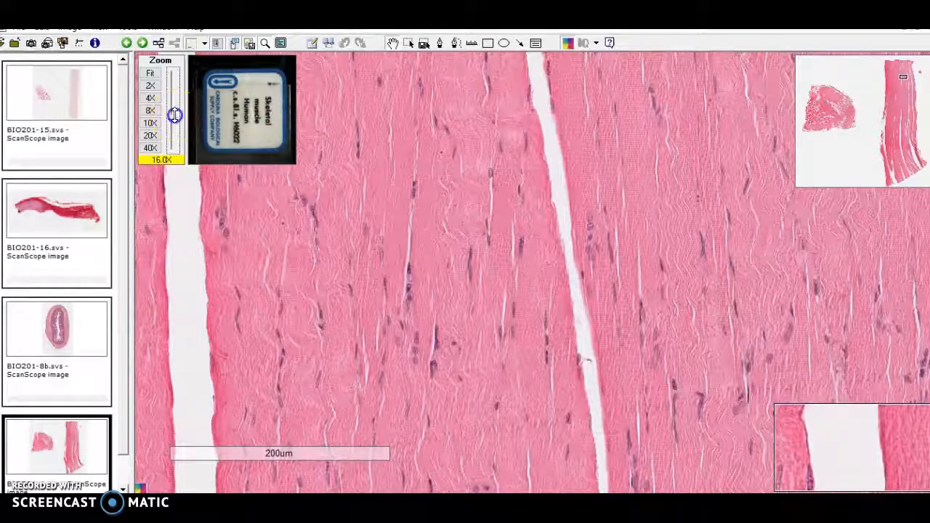
# Step: Magnify the skeletal muscle back to 40x and move to a neighbouring striated region
pyautogui.moveTo(175, 115); pyautogui.dragTo(184, 158)
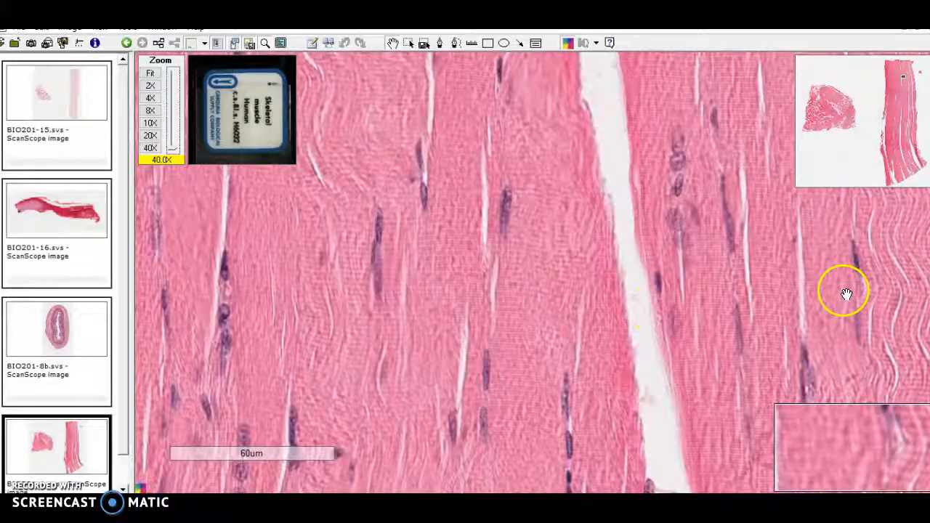
pyautogui.moveTo(534, 367)
pyautogui.mouseDown()
pyautogui.moveTo(543, 230)
pyautogui.moveTo(571, 443)
pyautogui.mouseUp()
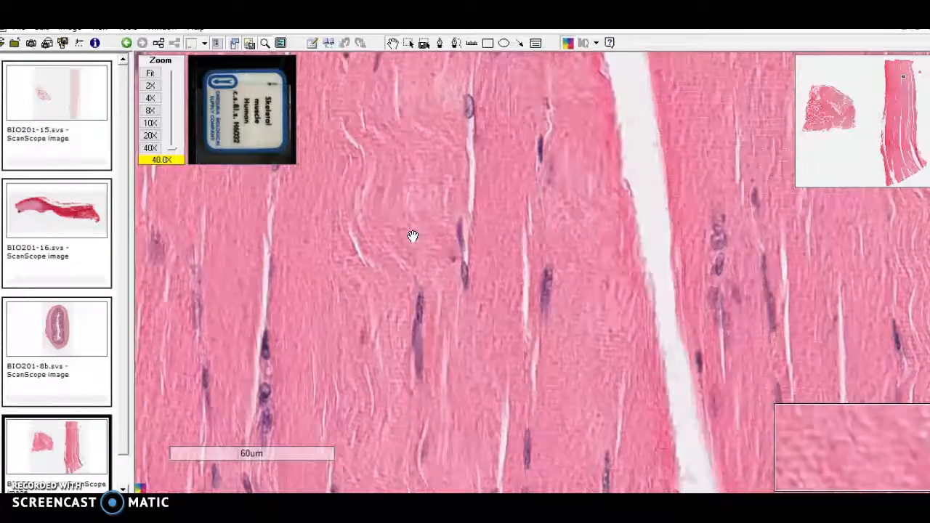
# Step: Bring up muscle-tendon junction slide BIO201-16 and explore its fibres at 40x
pyautogui.doubleClick(70, 97)
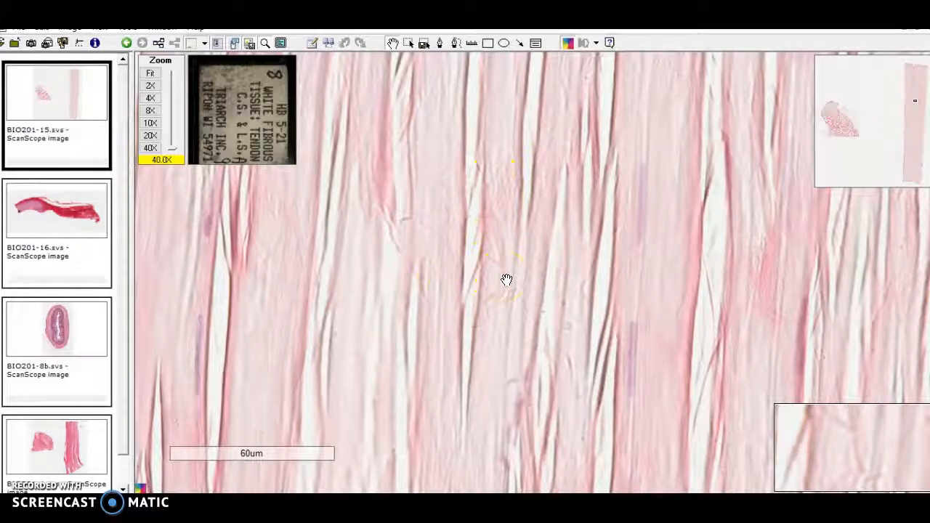
pyautogui.click(31, 201)
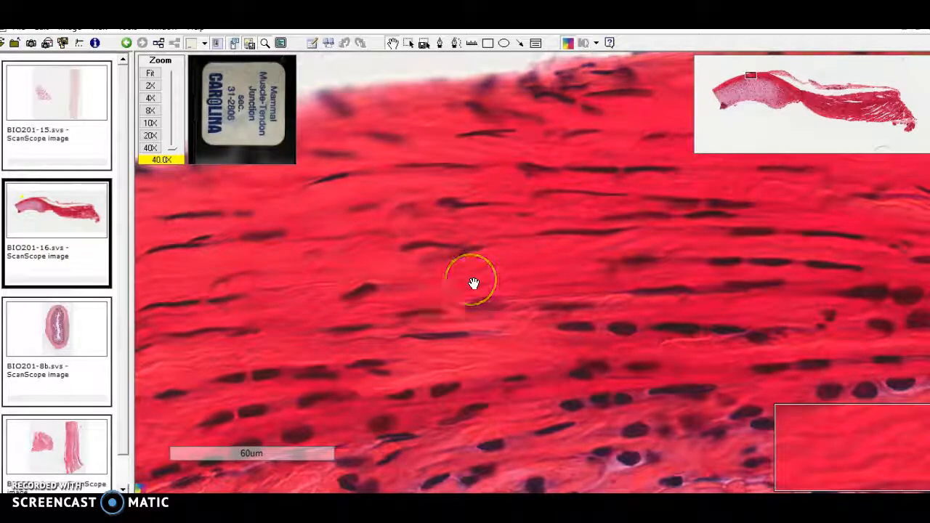
pyautogui.moveTo(473, 280); pyautogui.dragTo(643, 262)
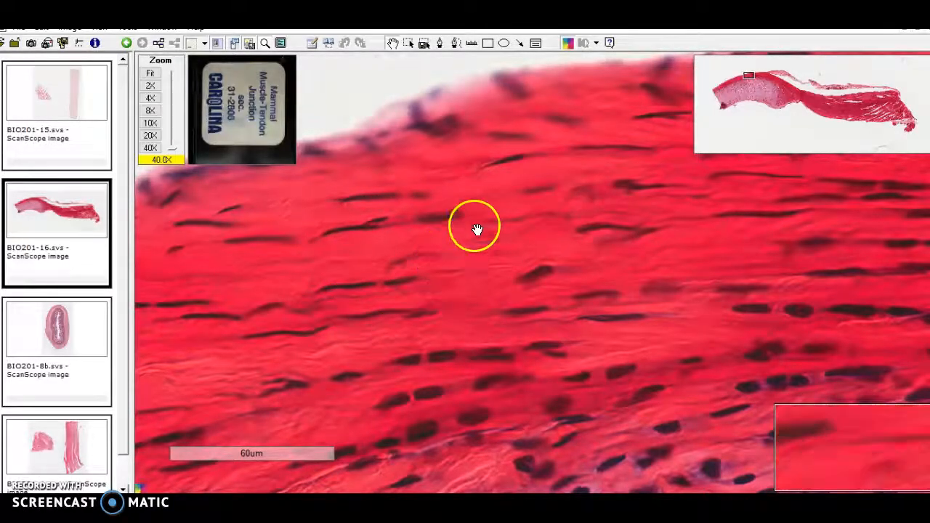
pyautogui.moveTo(473, 231); pyautogui.dragTo(268, 274)
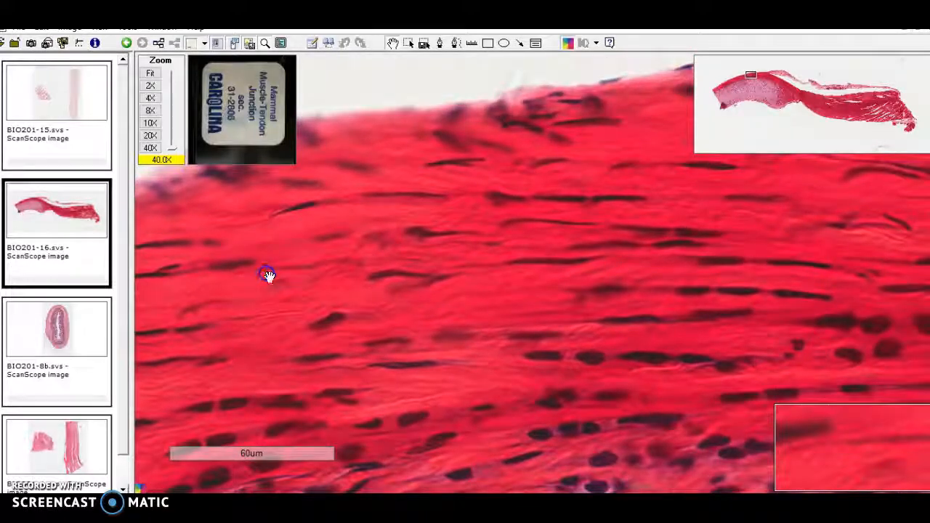
pyautogui.moveTo(267, 274); pyautogui.dragTo(709, 143)
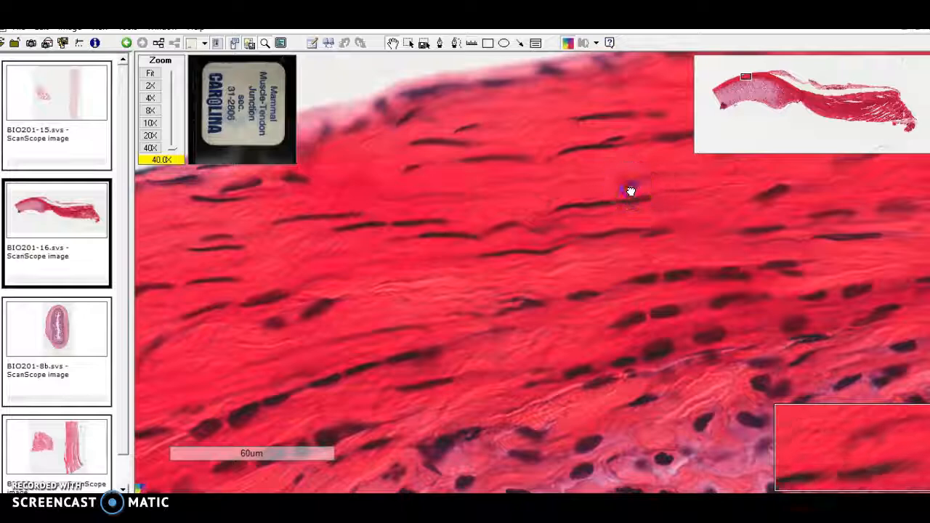
# Step: Bring the BIO201-15 tendon slide back on screen at 40x for comparison
pyautogui.click(79, 90)
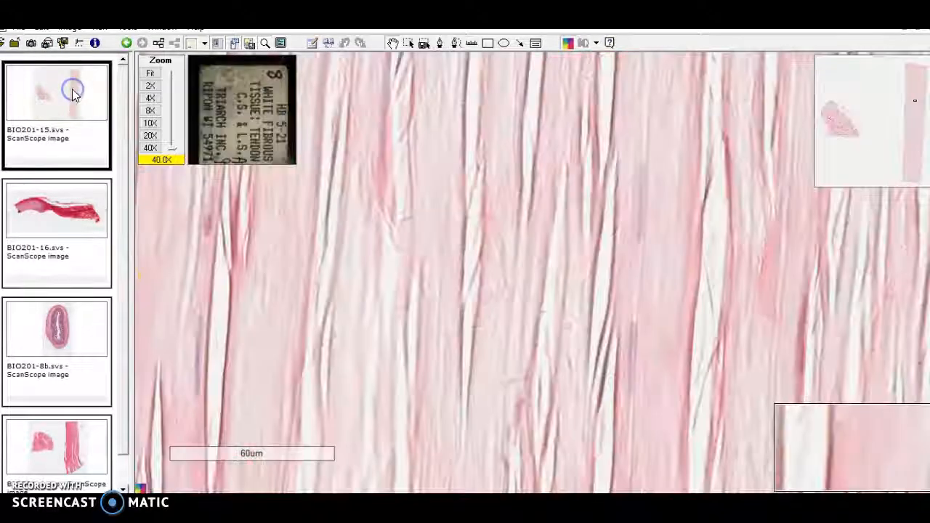